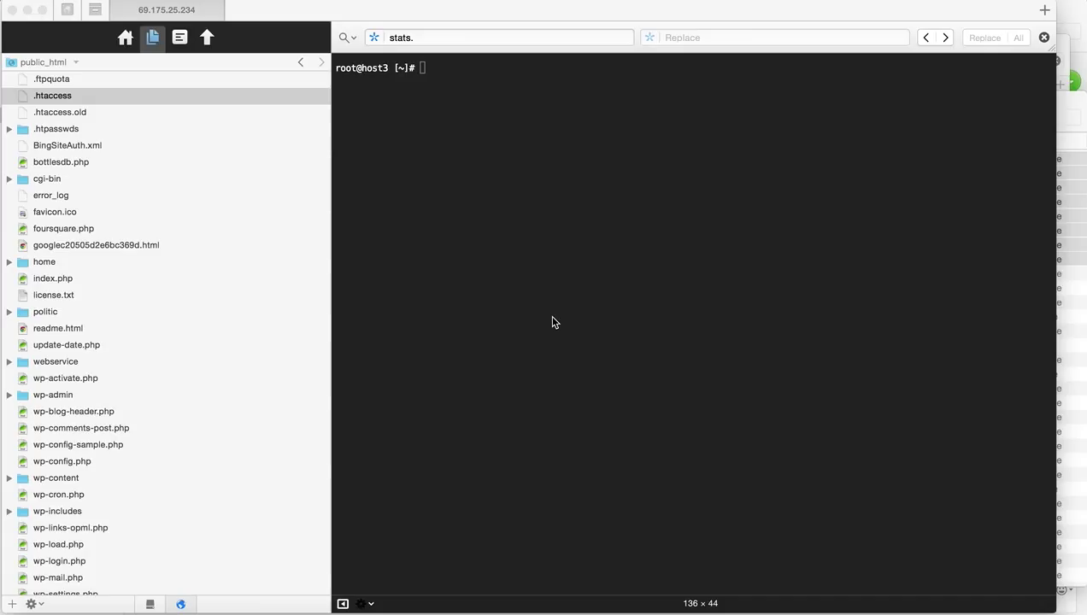
Focus Coda's SSH terminal, logged in as root, at its empty prompt
left_click(583, 292)
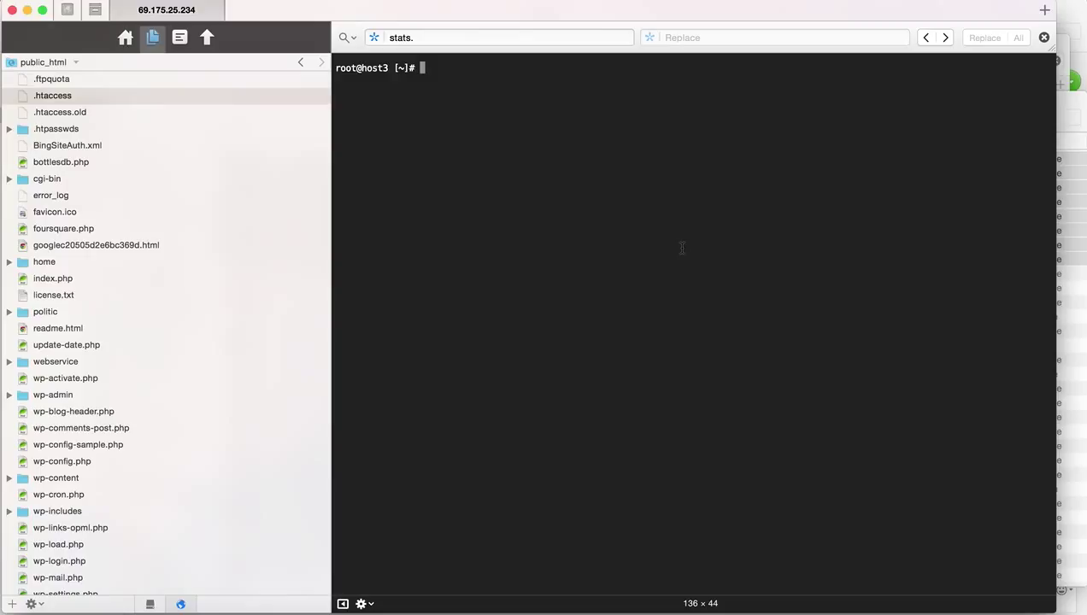
Run top to show the server's live process list, then move over to the browser
type("top")
key("Return")
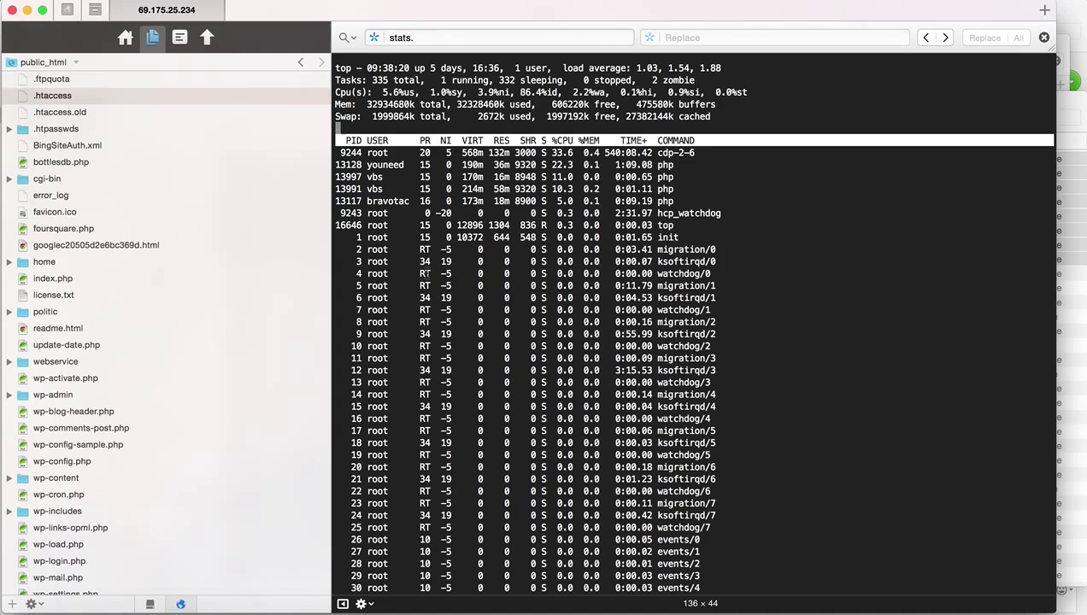
key("ctrl+Right")
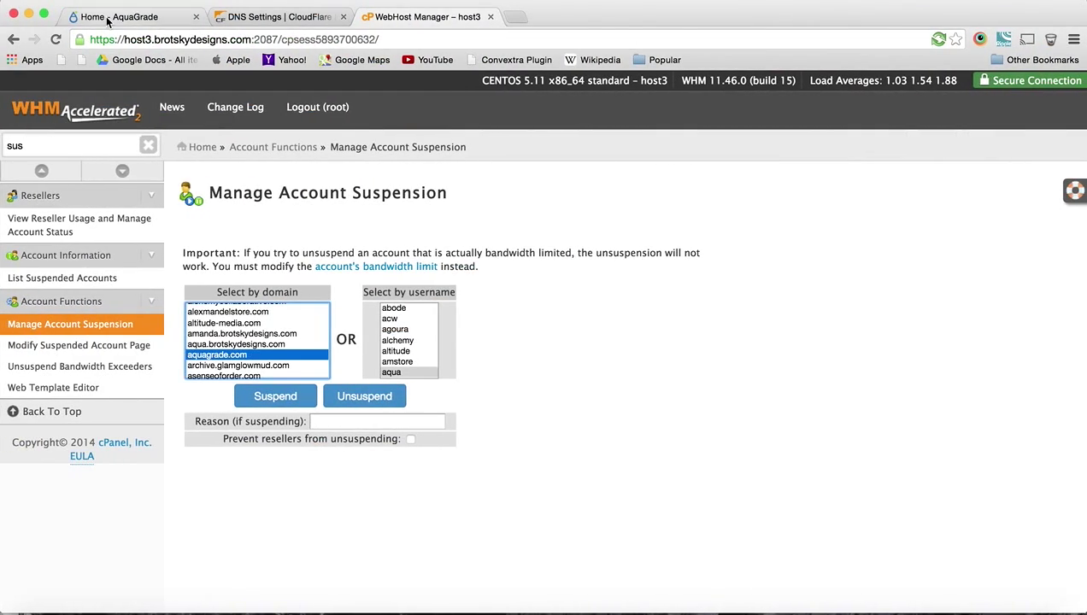
Browse the AquaGrade homepage and open its Places page
left_click(104, 19)
scroll(363, 295, "down", 10)
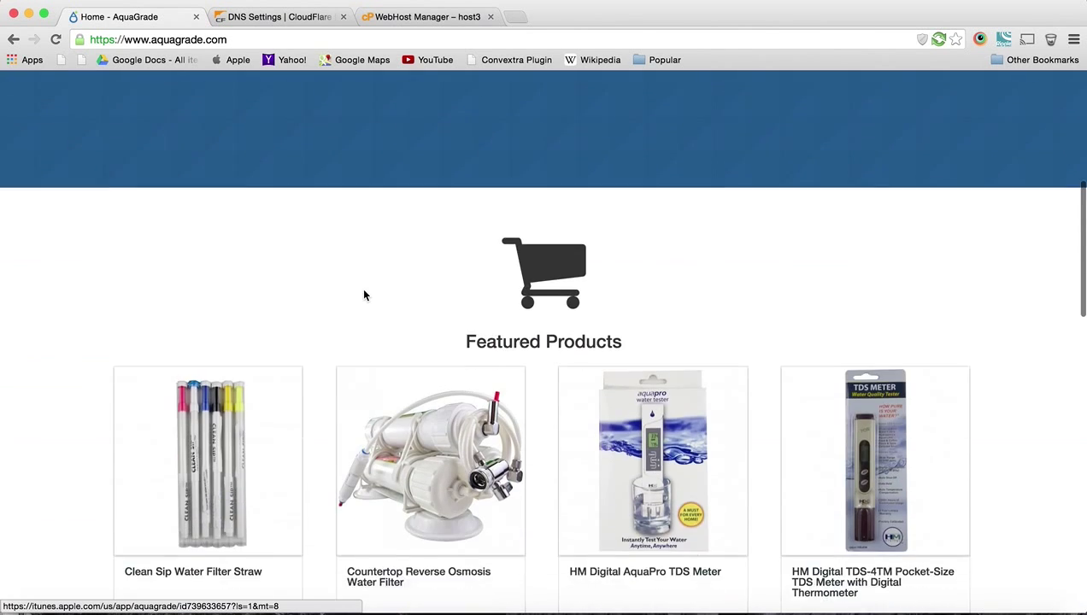
scroll(364, 294, "up", 1)
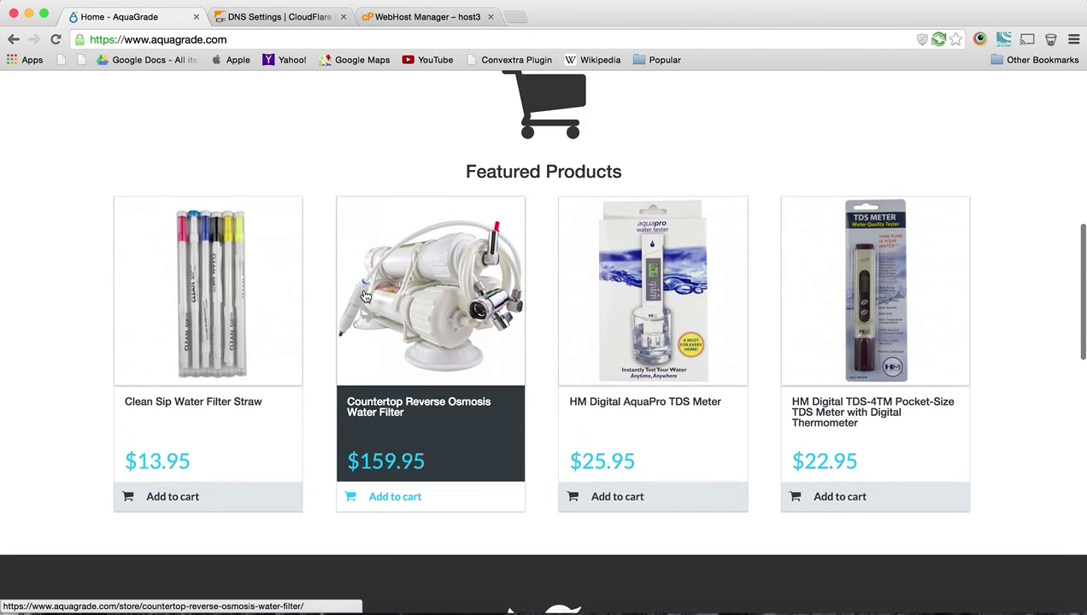
scroll(363, 295, "up", 10)
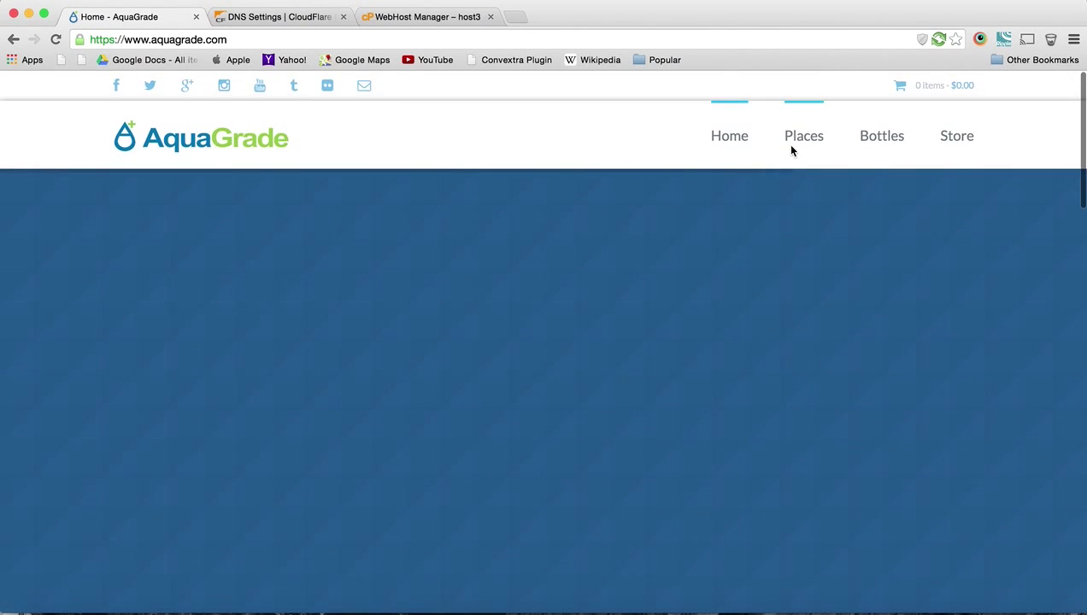
left_click(792, 140)
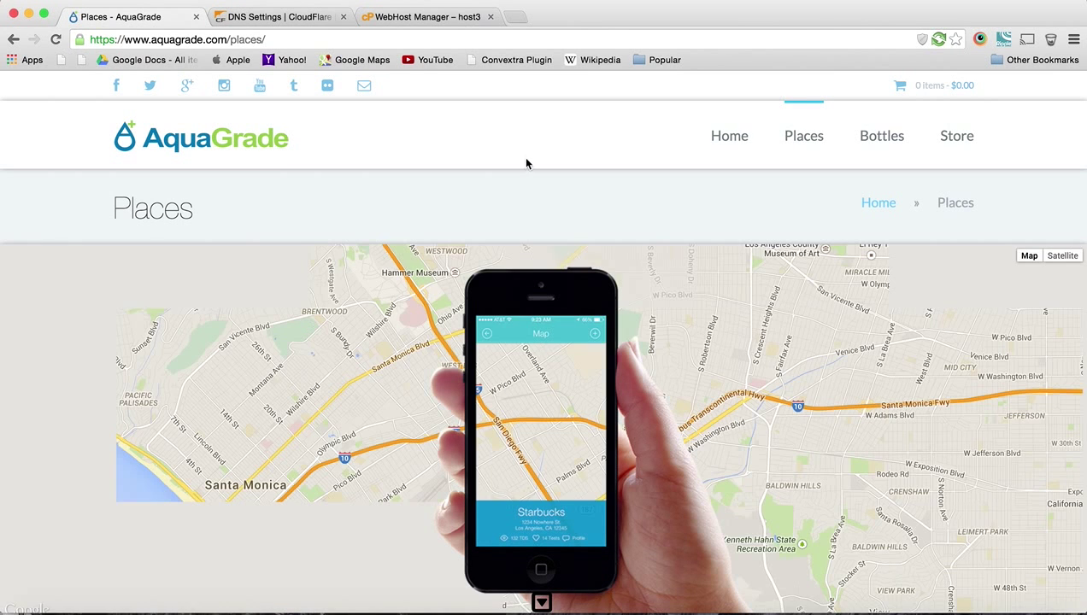
Replace the places/ path with wp-admin to load the WordPress login page
left_click_drag(228, 39, 492, 39)
key("BackSpace")
type("wp-admin")
key("Return")
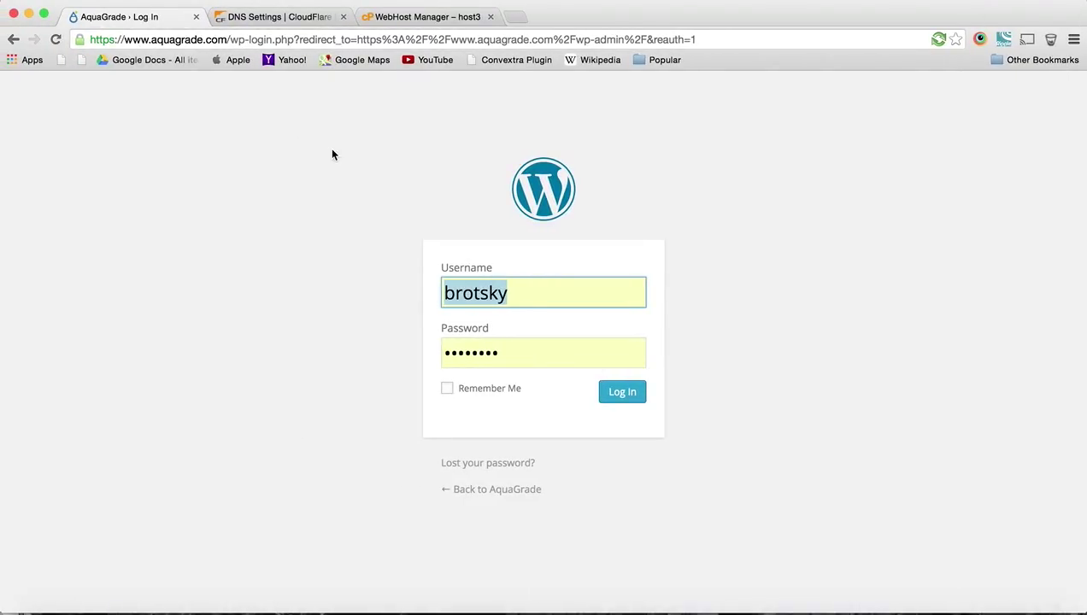
Check aquagrade.com on WHM's Manage Account Suspension page, then return to Coda's top output
left_click(435, 20)
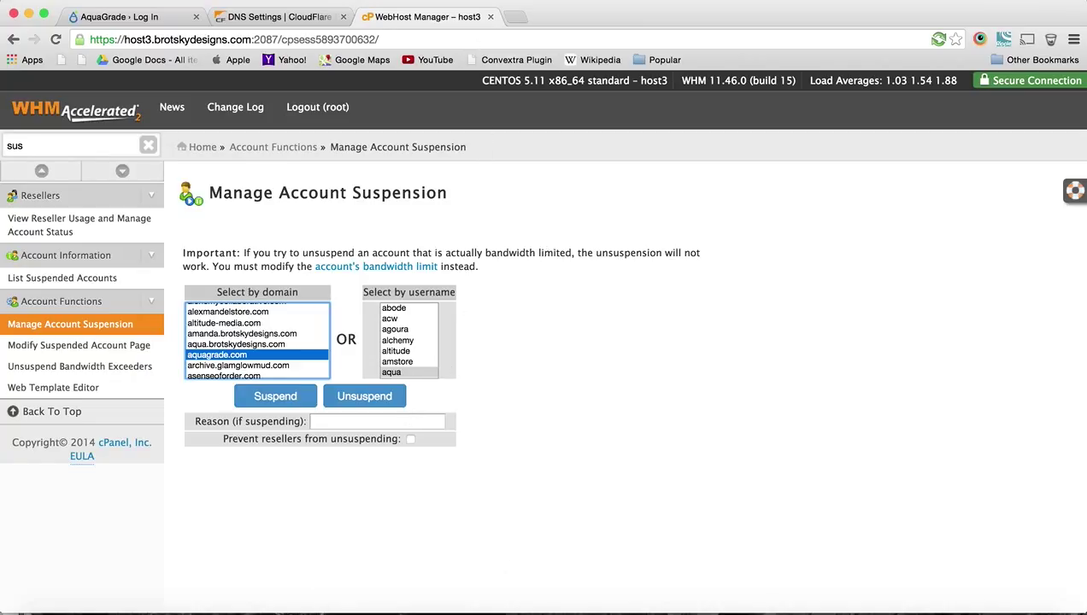
left_click(889, 609)
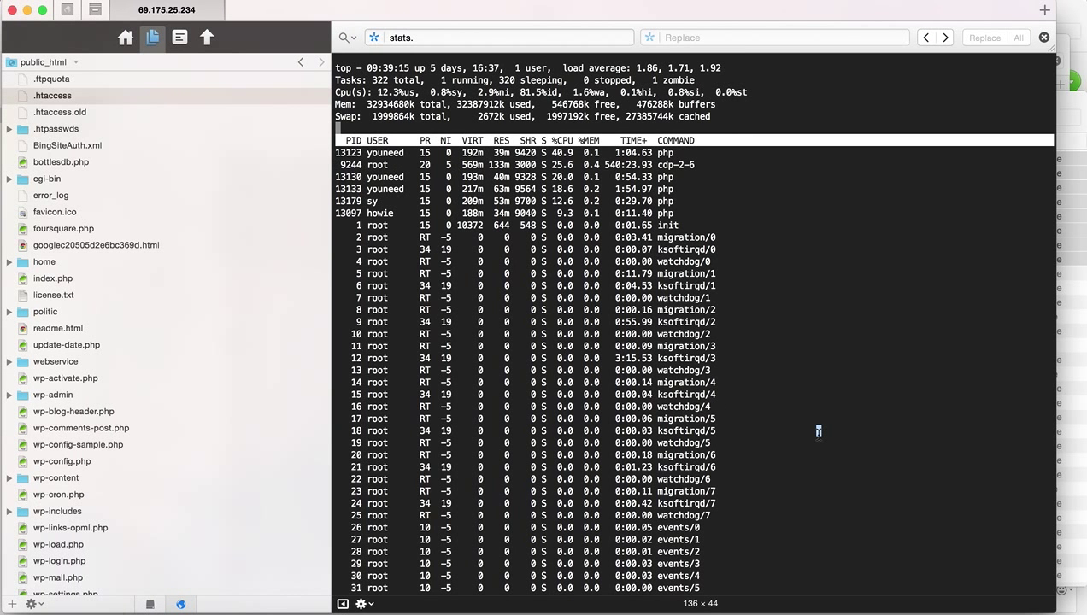
Quit top and edit the prompt to read scripts/suspend aqua without running it
type("q")
type("scripts")
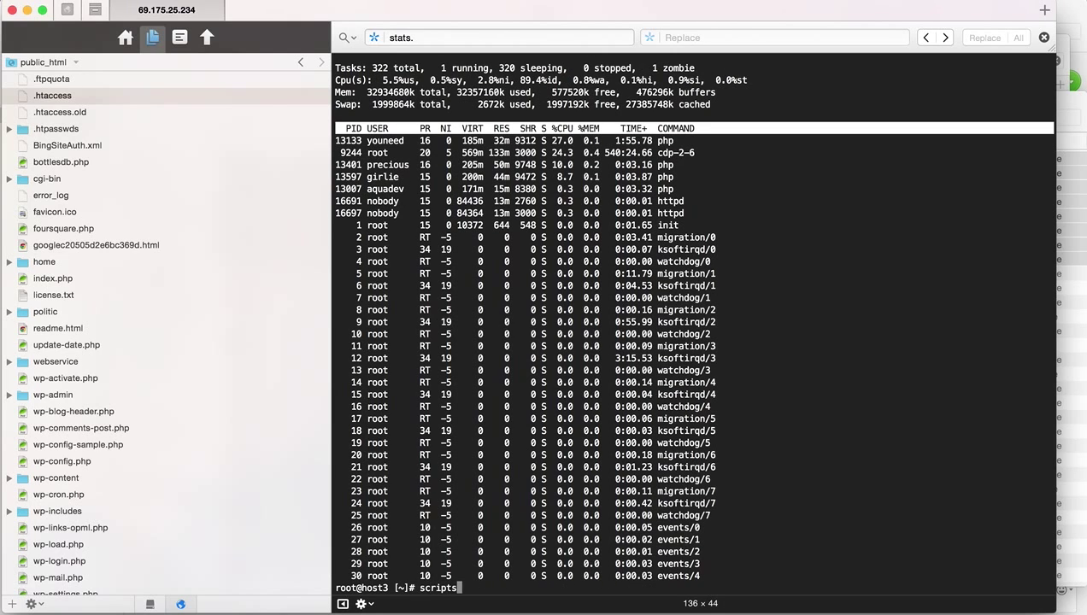
type("/")
type("un")
type("s")
type("uspend")
type(" aqua")
key("Left")
key("Left")
key("Left")
key("Left")
key("Left")
key("Left")
key("Left")
key("Left")
key("Left")
key("Left")
key("Left")
key("Left")
key("Left")
key("BackSpace")
key("BackSpace")
type("/")
key("Delete")
key("ctrl+e")
Erase the suspend command and step through shell history to service fail2ban
key("BackSpace")
key("BackSpace")
key("Up")
key("Up")
key("Up")
key("Up")
key("Up")
key("Down")
key("Down")
key("Down")
key("Down")
key("Up")
key("Up")
key("Up")
key("Up")
key("Up")
key("Up")
key("Up")
key("Up")
key("Up")
key("Up")
key("Down")
key("Down")
key("Down")
key("Up")
key("Down")
key("Up")
key("Down")
key("Up")
key("Down")
key("Up")
key("Up")
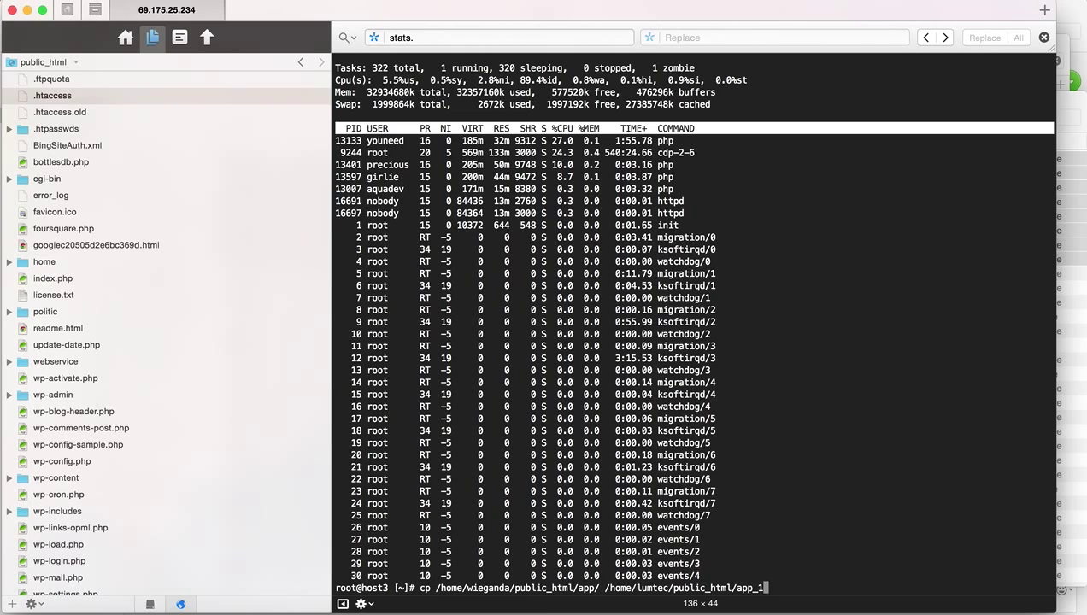
key("Up")
key("Up")
key("Up")
key("Up")
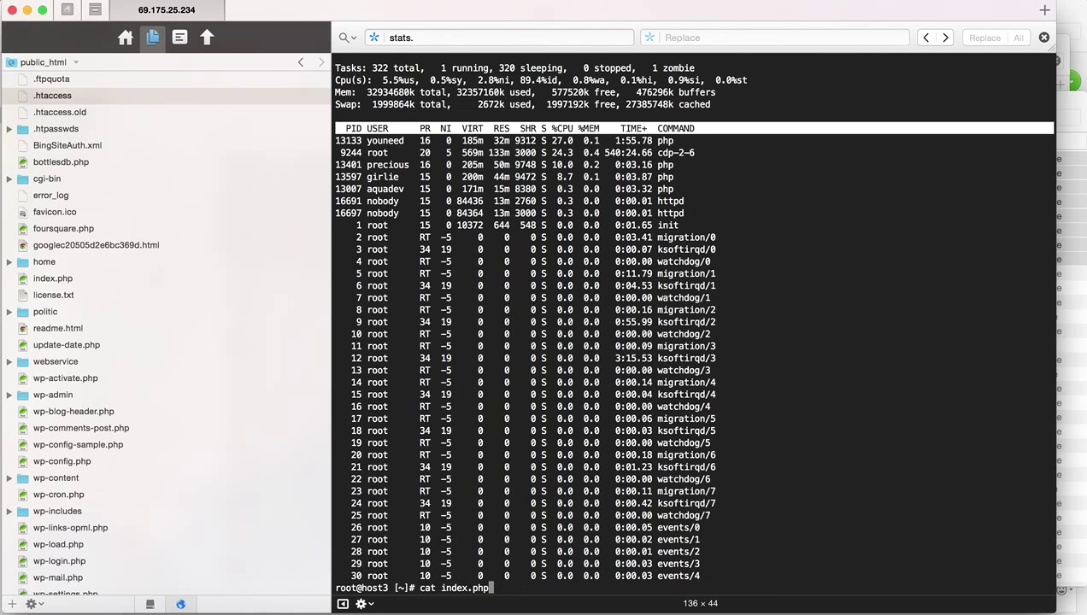
key("Up")
key("Up")
key("Up")
key("Up")
key("Up")
key("Up")
key("Up")
key("Up")
key("Up")
key("Up")
key("Up")
key("Down")
key("Down")
key("Down")
key("Down")
key("Down")
key("Down")
key("Down")
key("Down")
key("Down")
key("Down")
key("Down")
key("Down")
key("Up")
key("Up")
key("Up")
key("Up")
key("Up")
key("Up")
key("Up")
key("Up")
key("Up")
key("Up")
key("Up")
key("Up")
key("Up")
key("Up")
key("Up")
key("Up")
key("Up")
key("Up")
key("Up")
key("Up")
key("Up")
key("Up")
key("Up")
key("Up")
key("Up")
key("Up")
key("Up")
key("Up")
key("Up")
key("Up")
key("Up")
key("Up")
key("Up")
key("Up")
Recall and run tail -f on the aquagrade.com access log to watch requests live
key("Up")
key("Up")
key("Up")
key("Up")
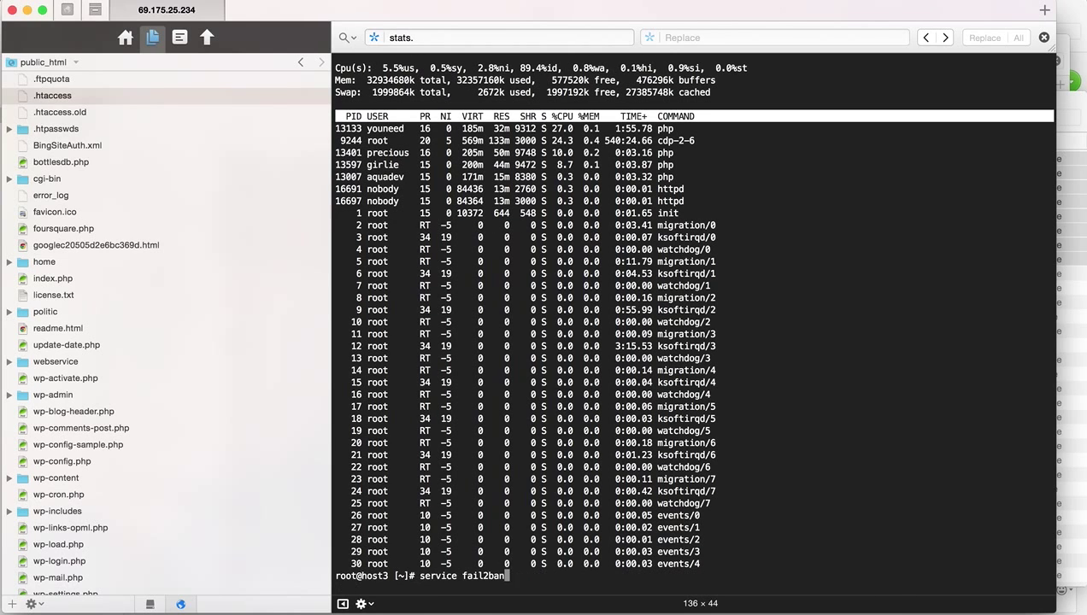
key("Up")
key("Down")
key("Up")
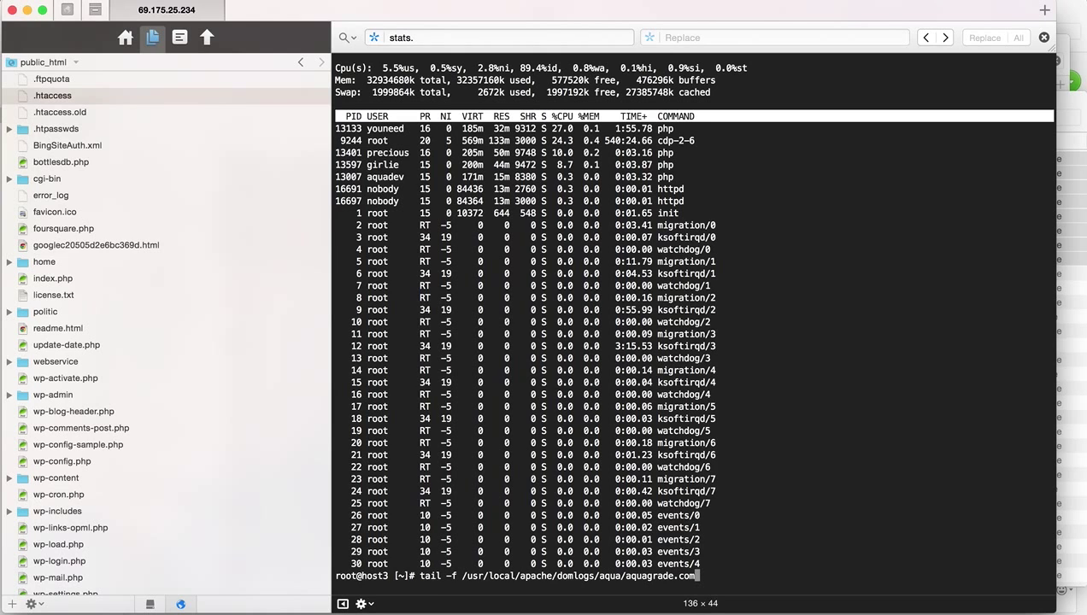
key("Return")
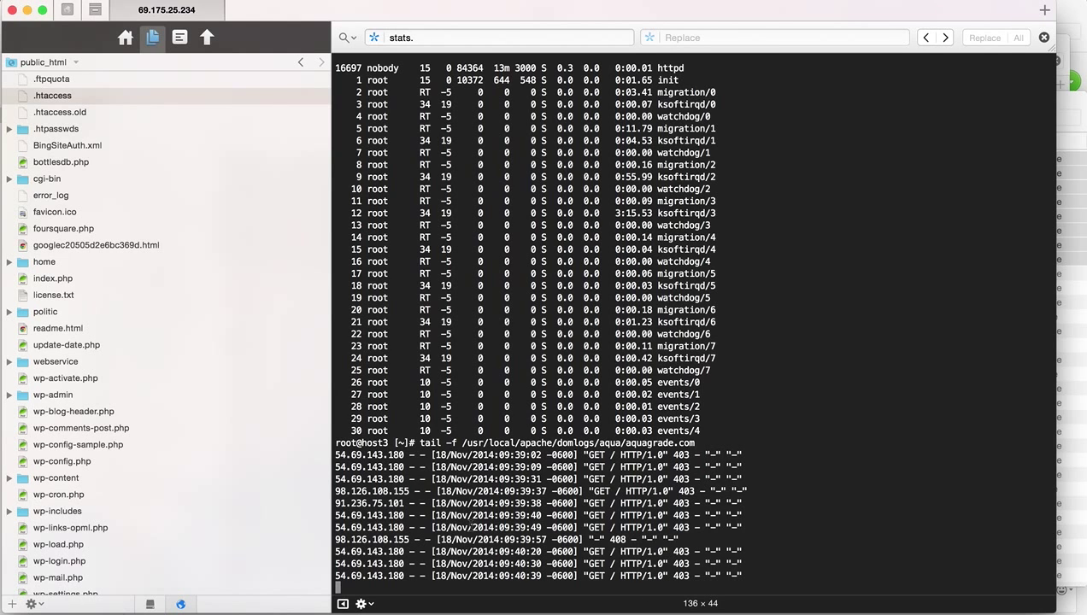
scroll(462, 526, "down", 2)
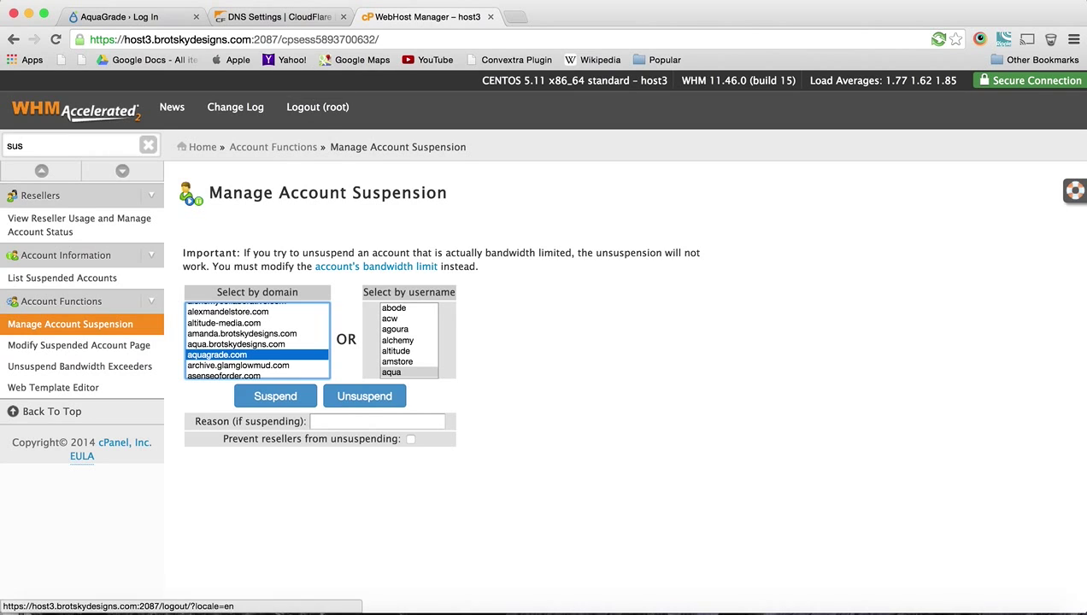
Review aquagrade.com's CloudFlare DNS records, then bring up the live access log showing 403s
left_click(267, 19)
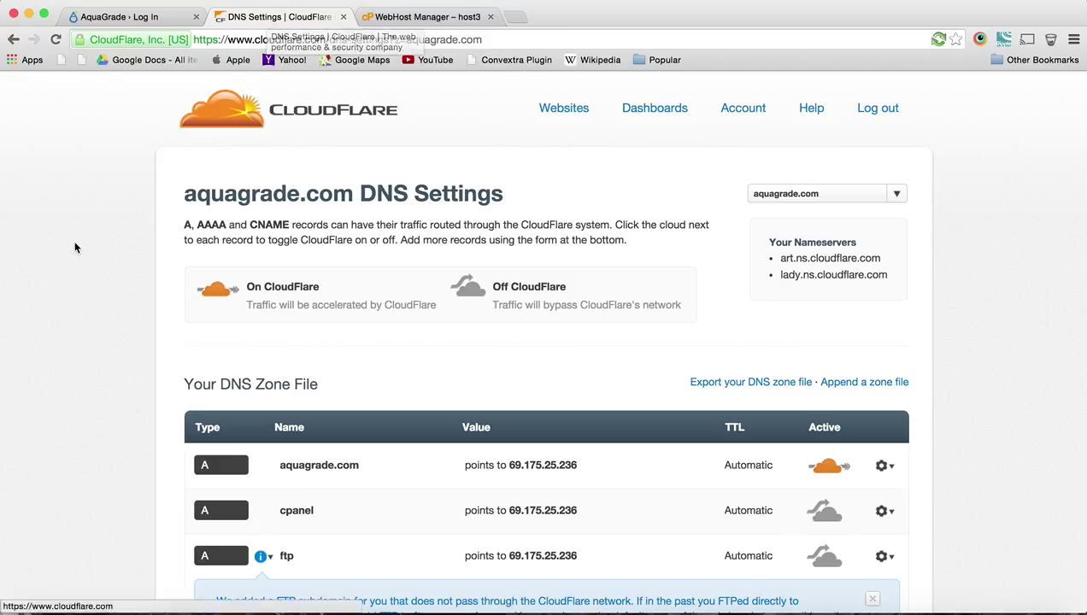
scroll(2, 361, "down", 10)
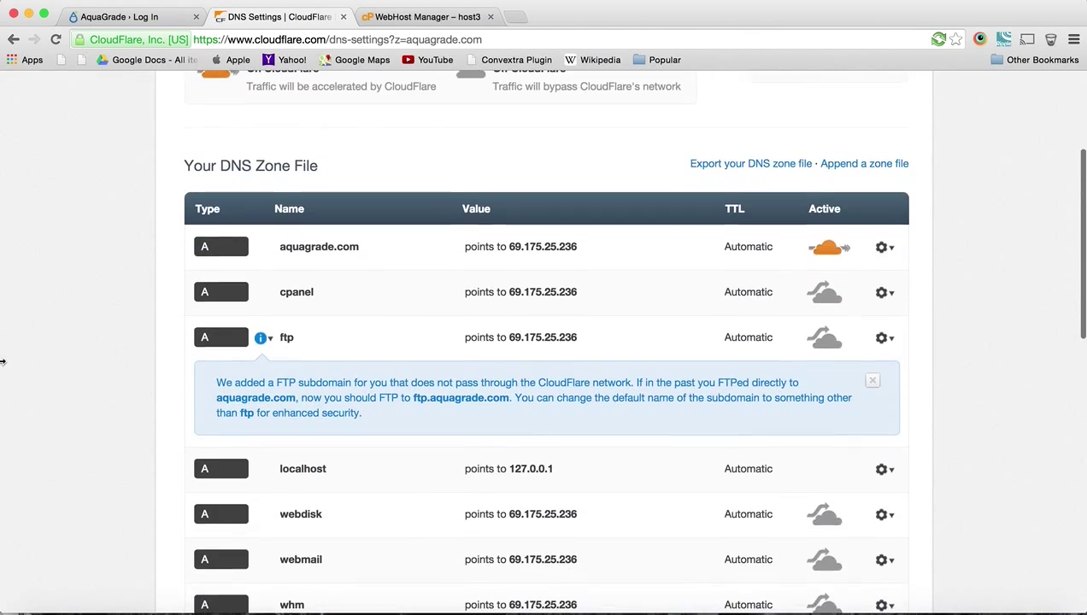
scroll(3, 361, "down", 9)
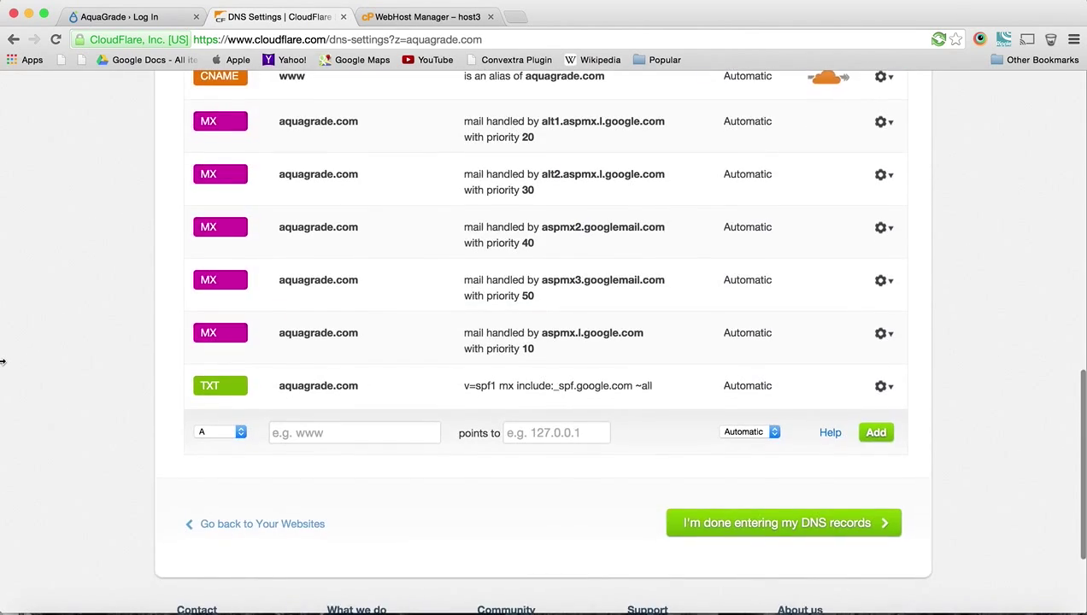
scroll(2, 361, "up", 15)
scroll(3, 361, "up", 3)
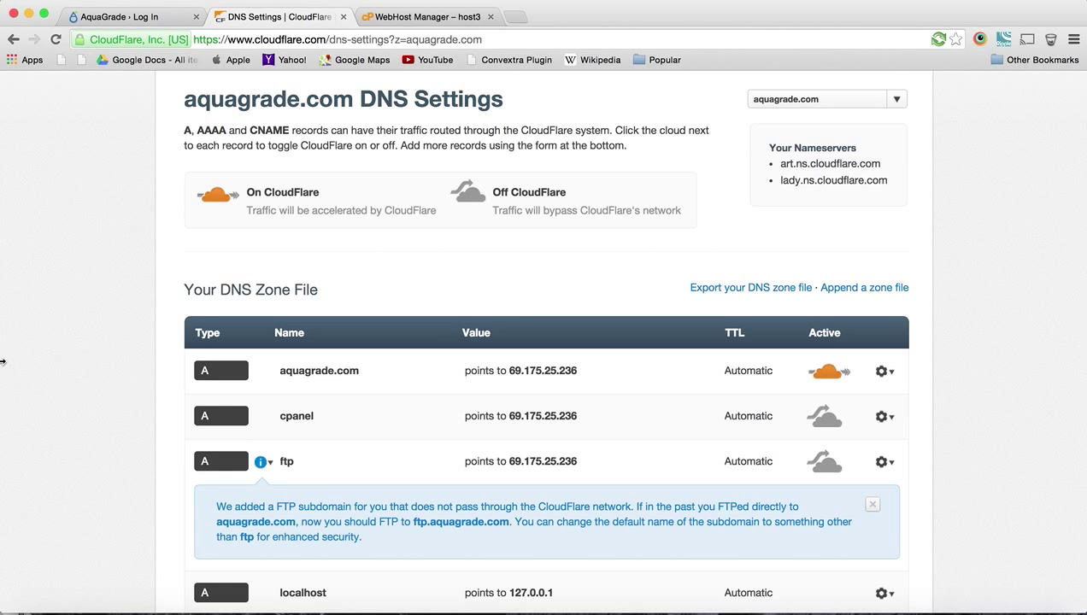
scroll(2, 362, "down", 2)
scroll(3, 363, "down", 2)
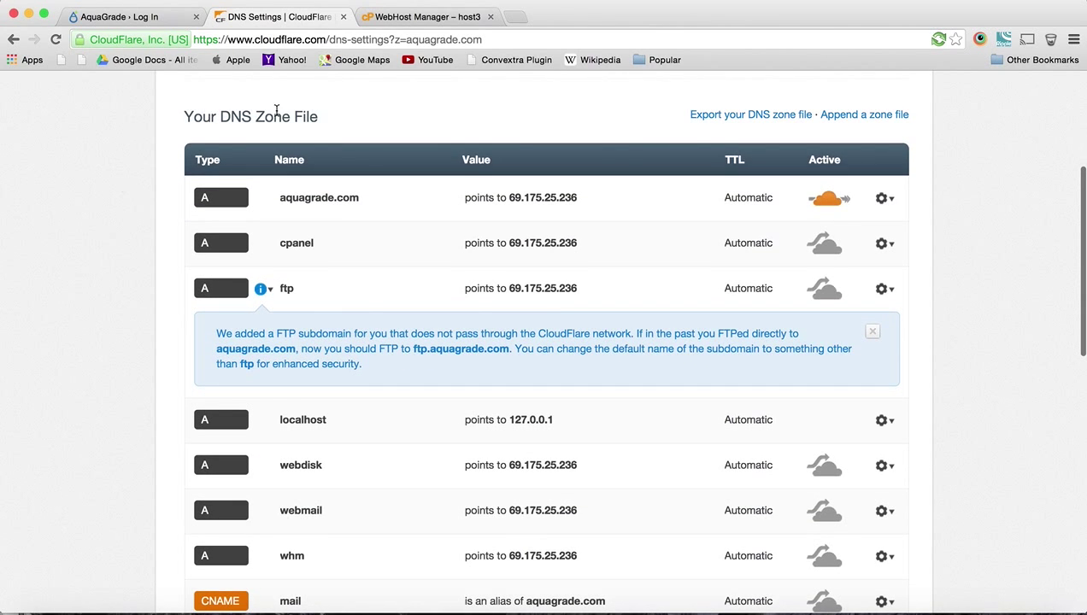
scroll(733, 169, "up", 4)
scroll(736, 175, "up", 1)
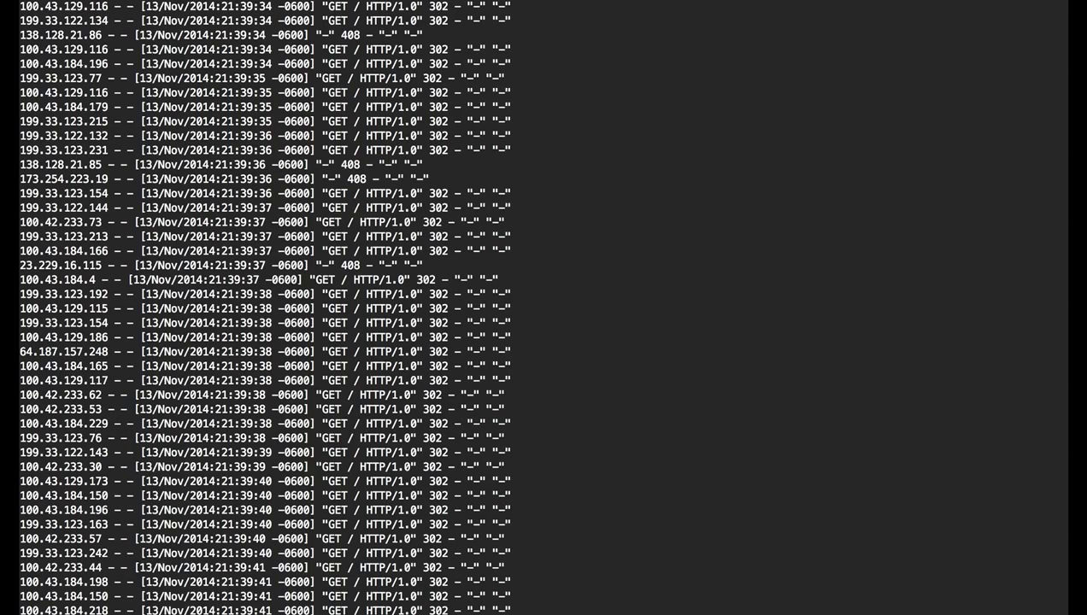
key("ctrl+Left")
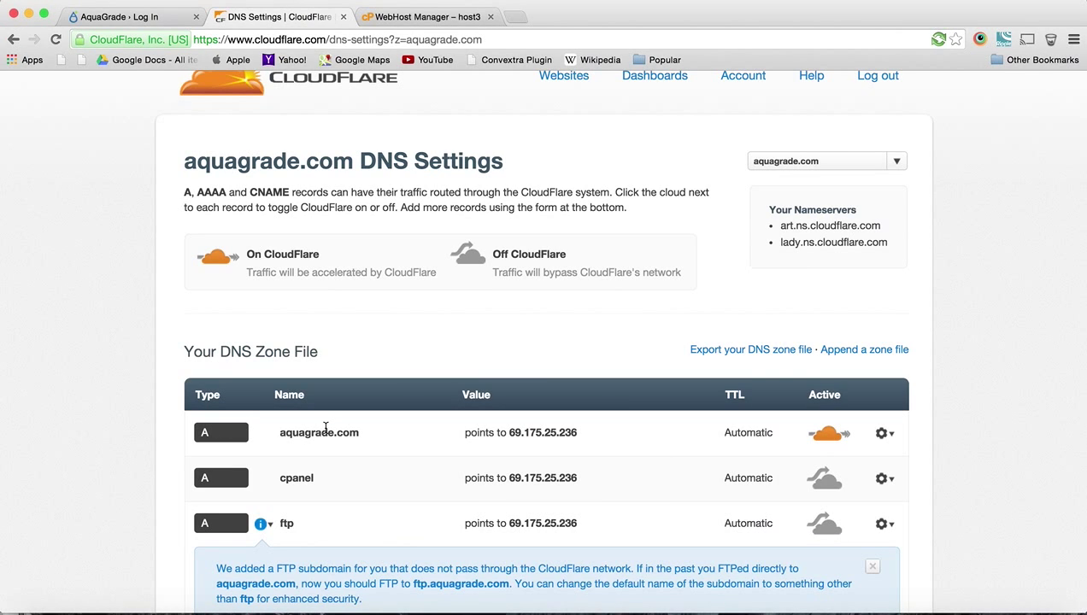
key("ctrl+Right")
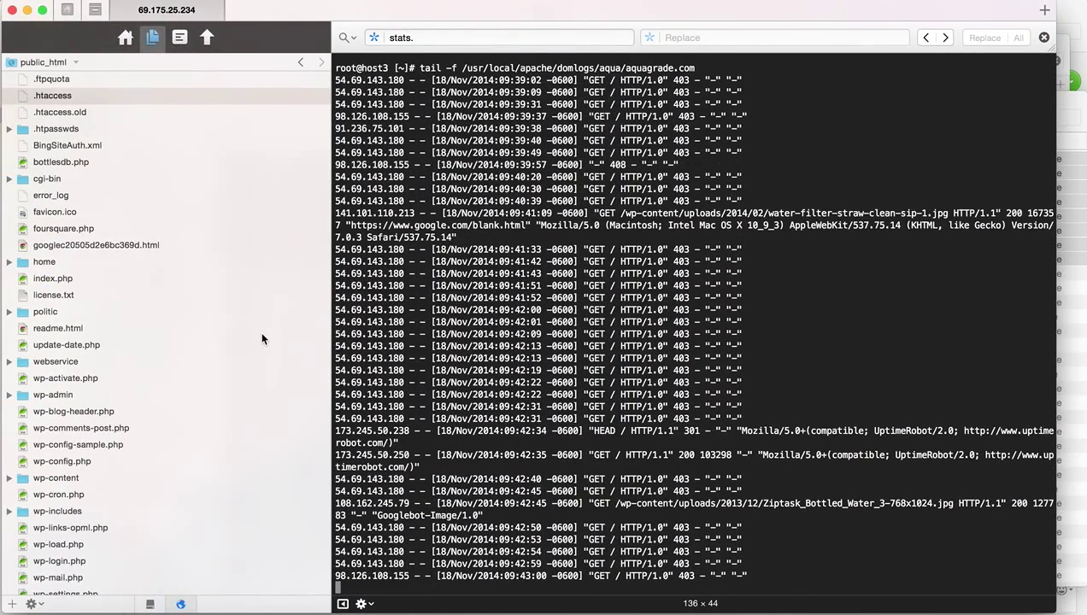
Open .htaccess in Coda and inspect its deny-all and CloudFlare Allow lines, e.g. 104.16.0.0/12
double_click(79, 95)
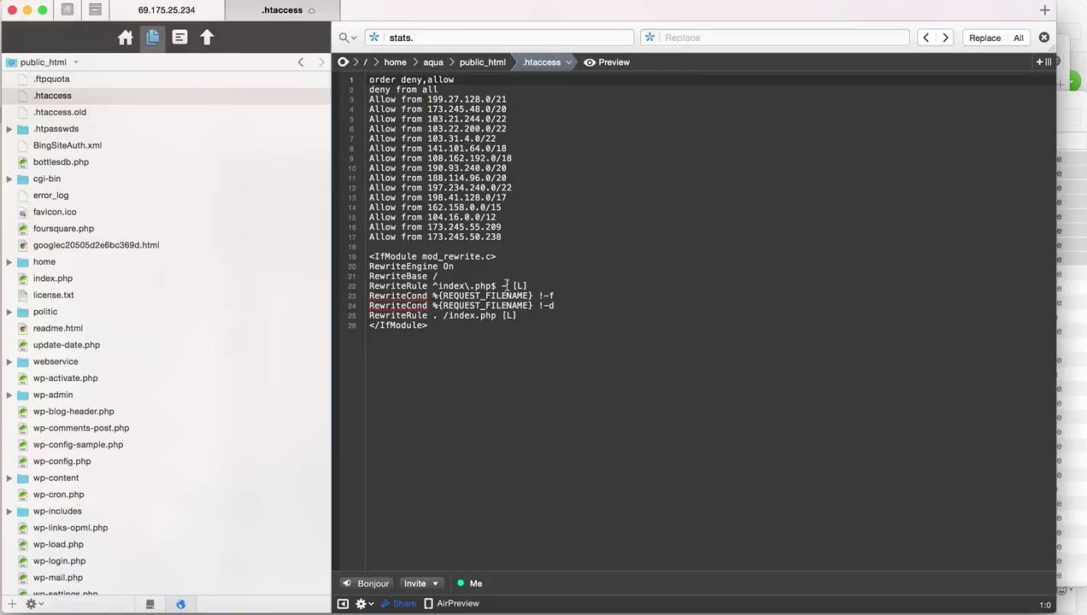
left_click(505, 238)
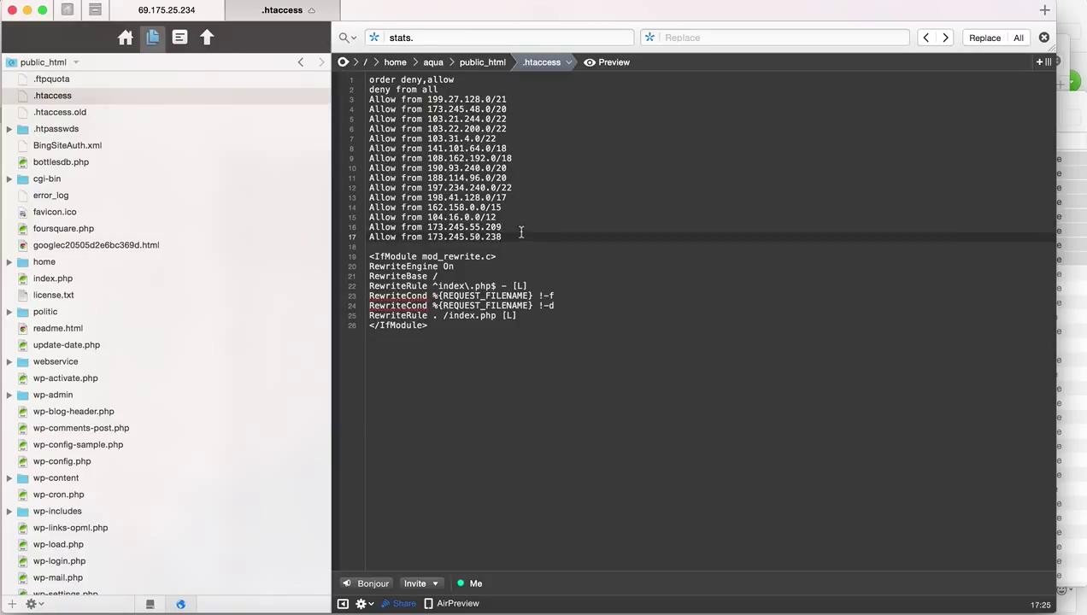
left_click(543, 217)
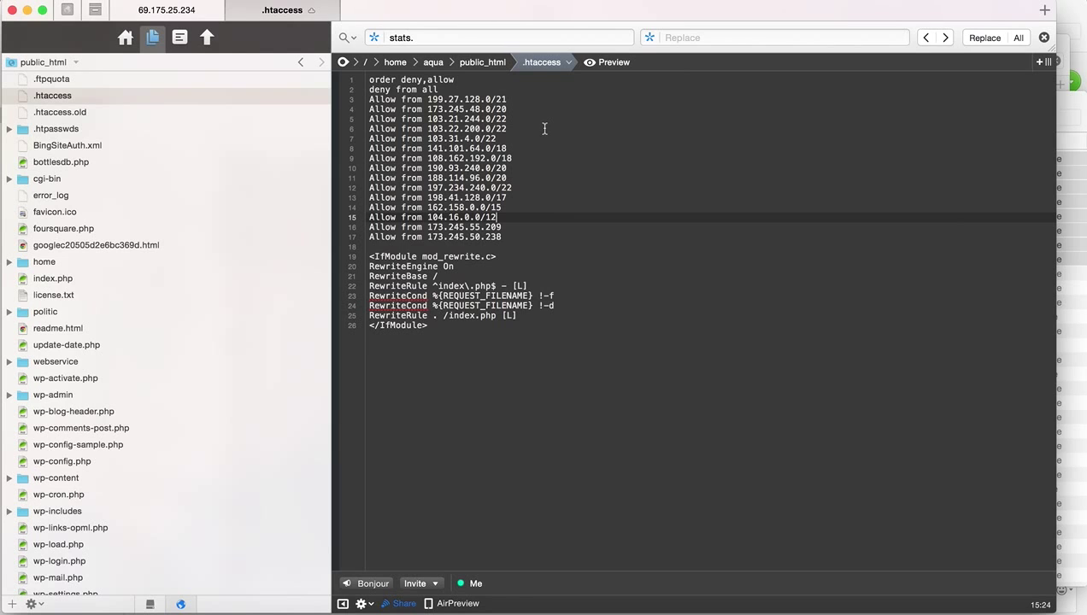
key("ctrl+Right")
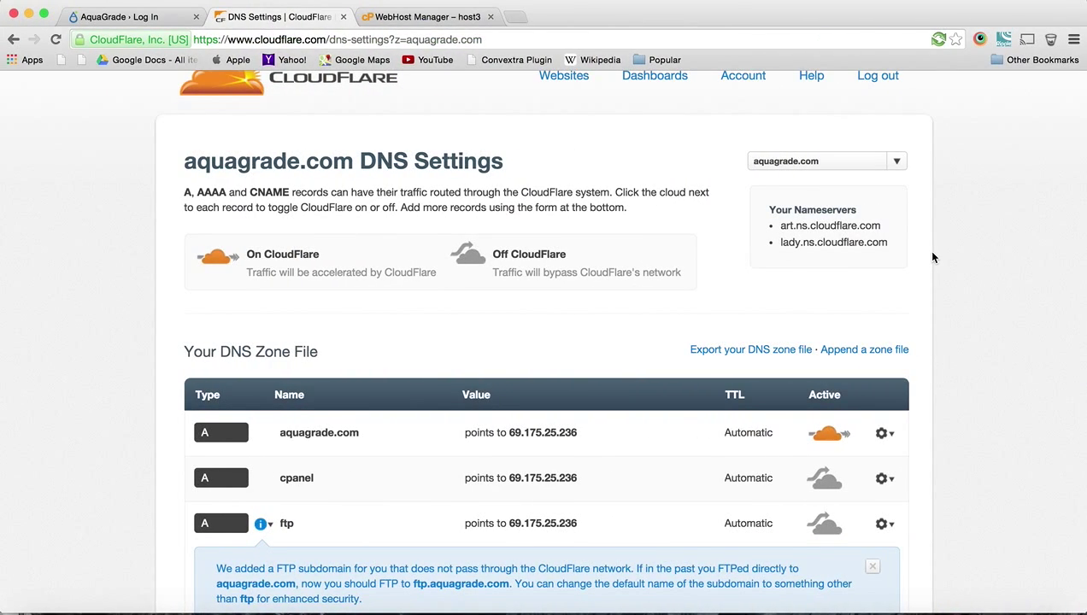
Glance at the access log, return to CloudFlare, and open a new browser tab
key("ctrl+Left")
key("ctrl+Right")
key("ctrl+Right")
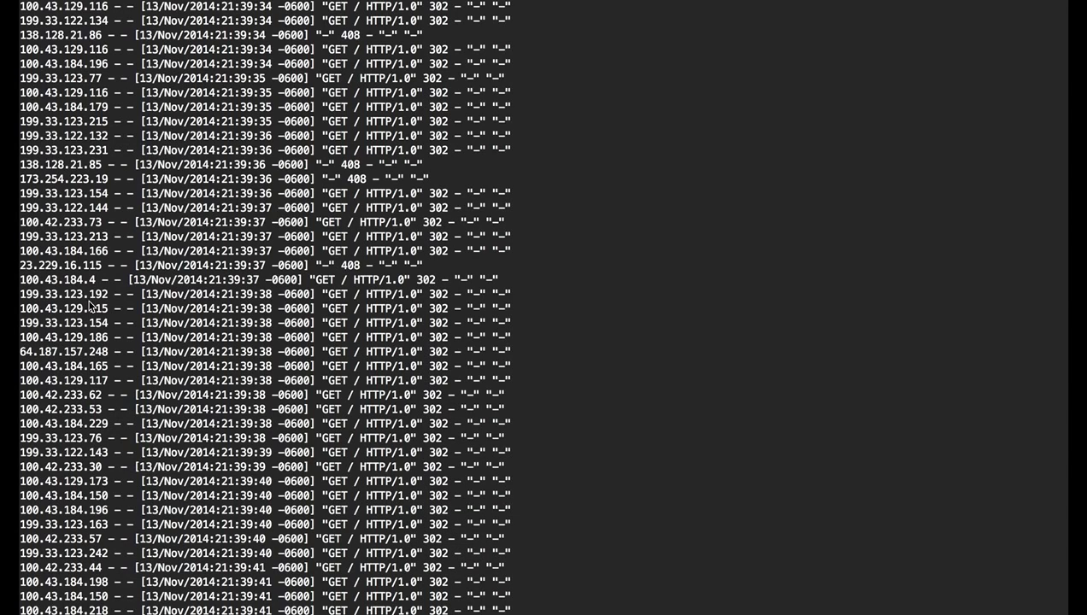
key("ctrl+Left")
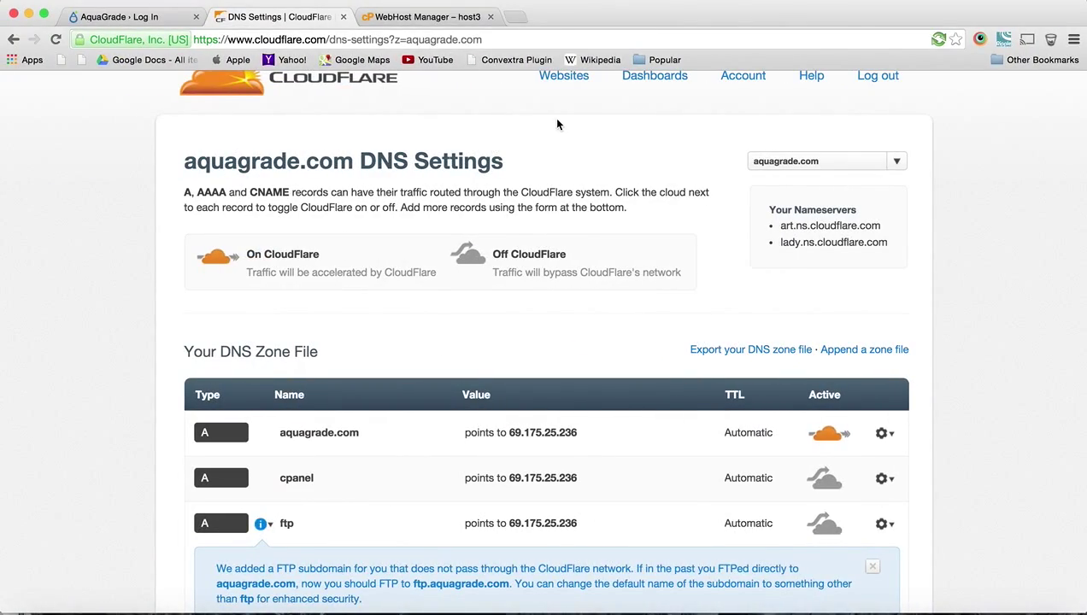
key("ctrl+t")
Search Google for 'cloudflare ips' and open CloudFlare's IP Ranges page
type("cl")
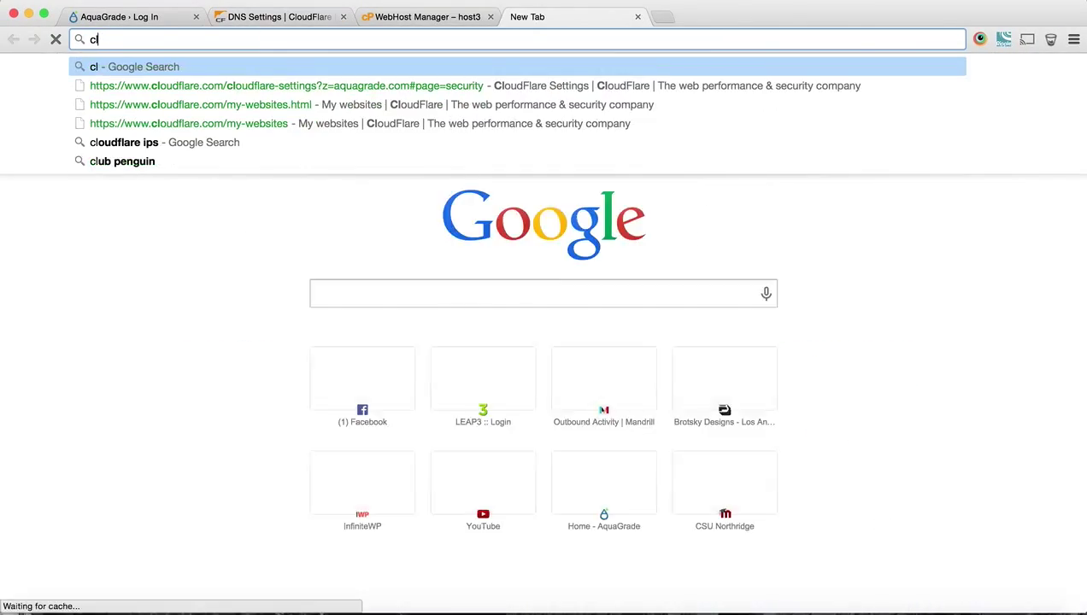
type("oudflare i")
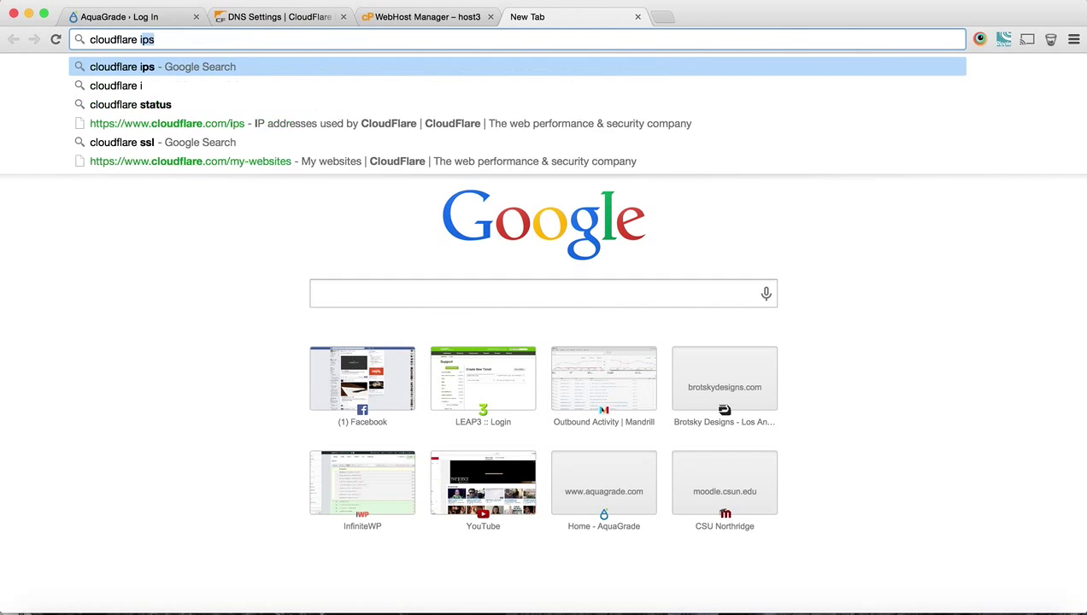
type("ps")
key("Return")
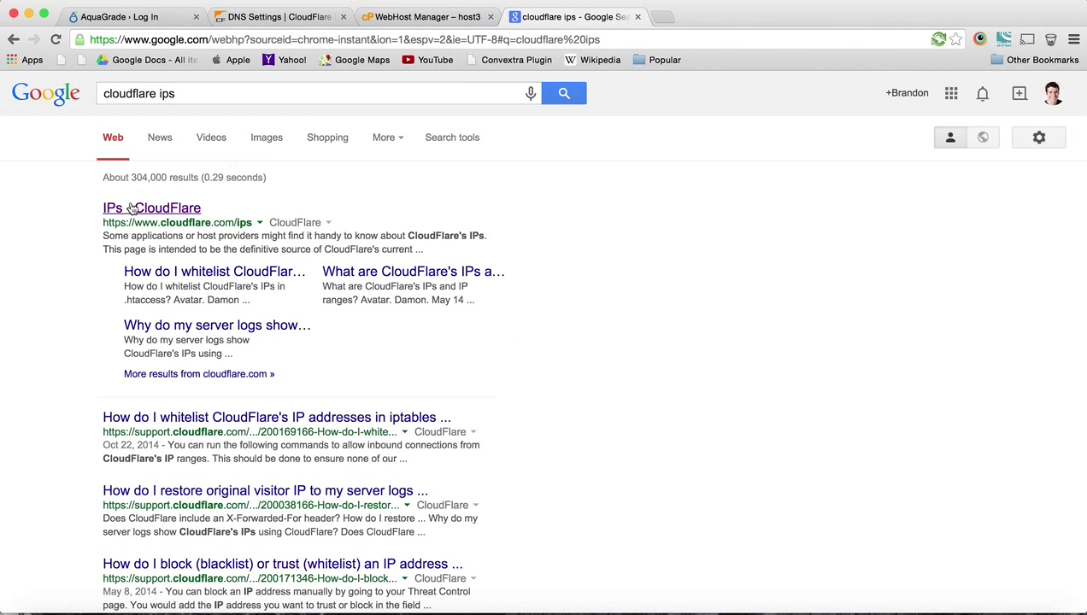
left_click(132, 209)
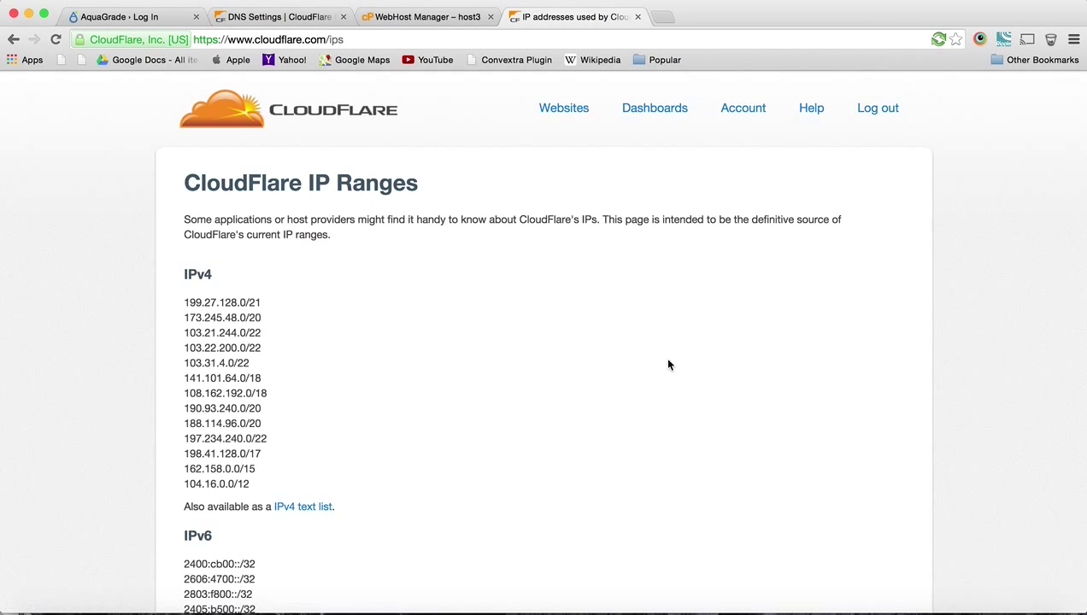
Select the IPv4 range list and return to the .htaccess file in Coda
scroll(690, 384, "down", 4)
left_click_drag(294, 359, 190, 178)
key("ctrl+Left")
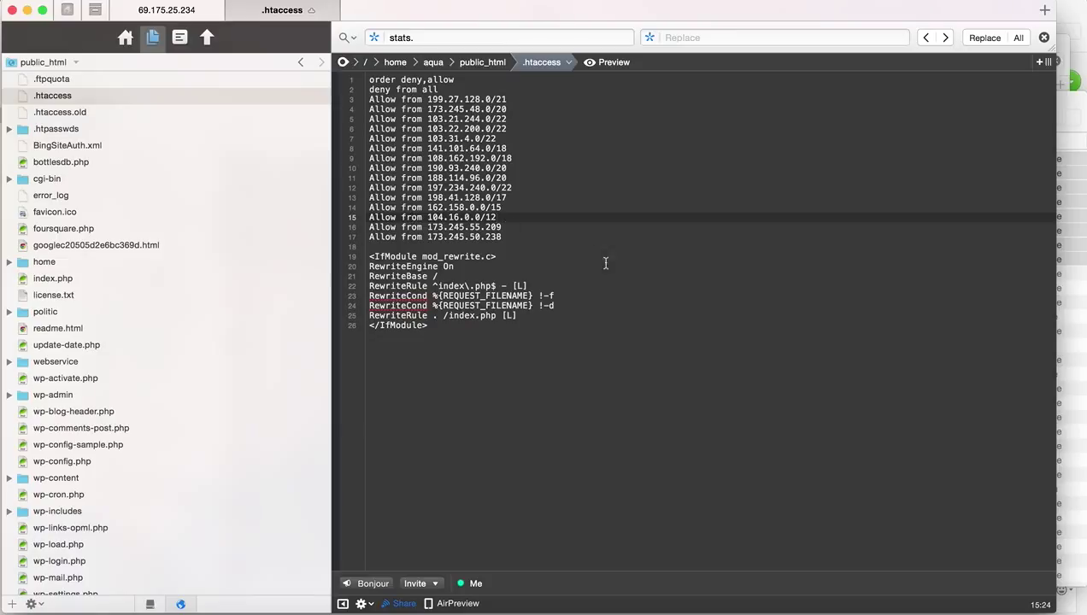
left_click_drag(460, 340, 359, 262)
left_click(507, 334)
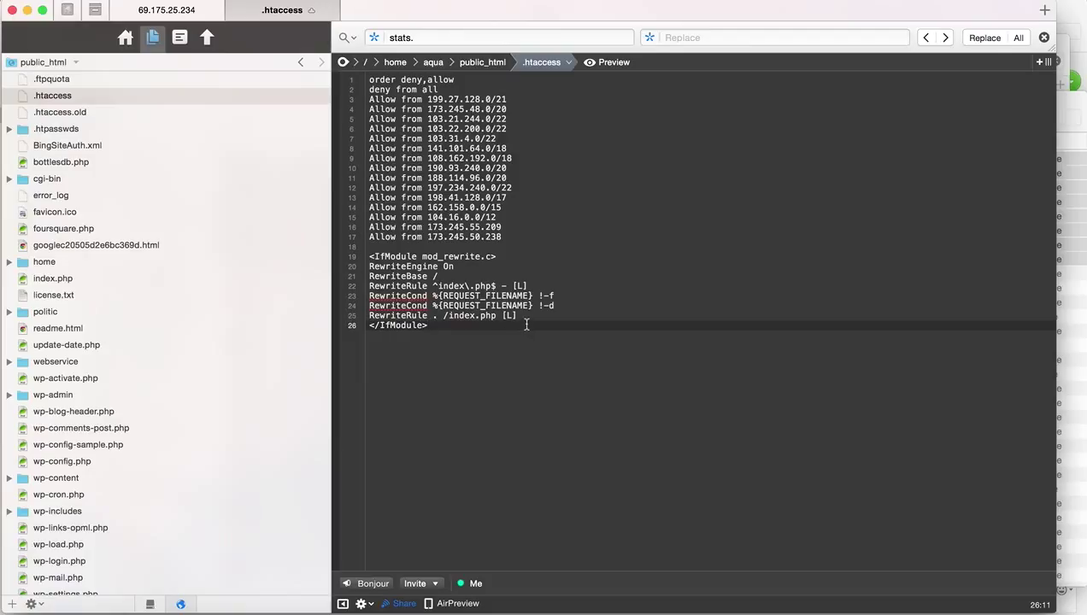
left_click(519, 236)
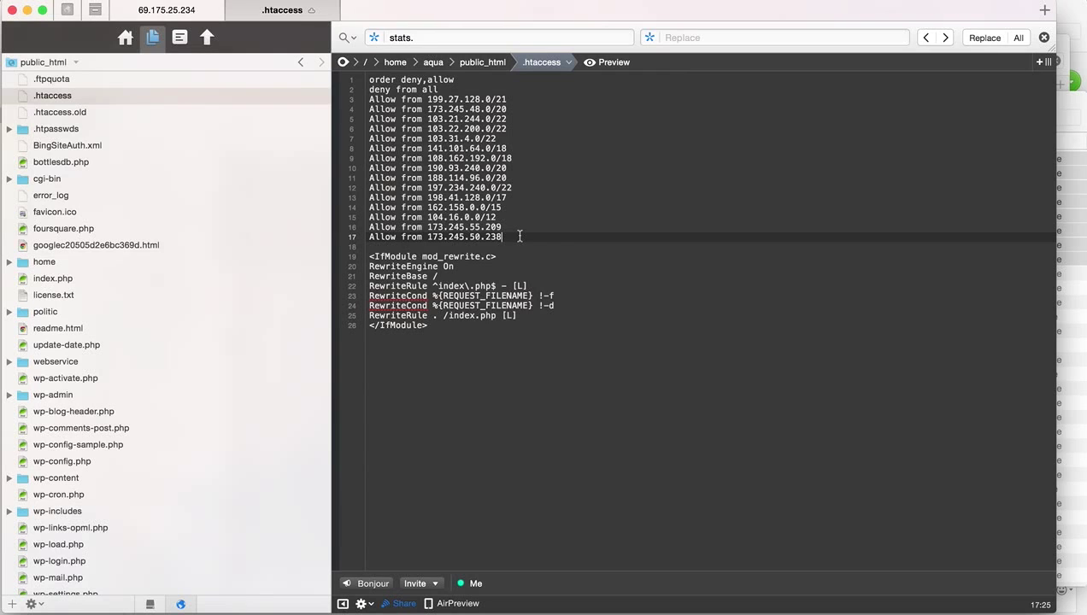
left_click_drag(518, 237, 400, 138)
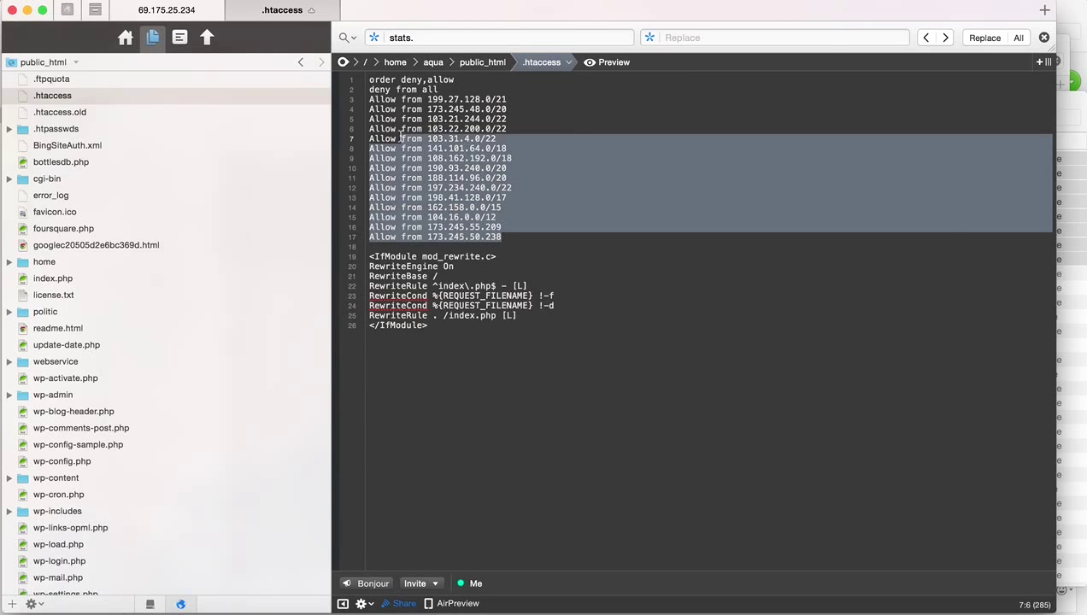
left_click(407, 80)
double_click(407, 80)
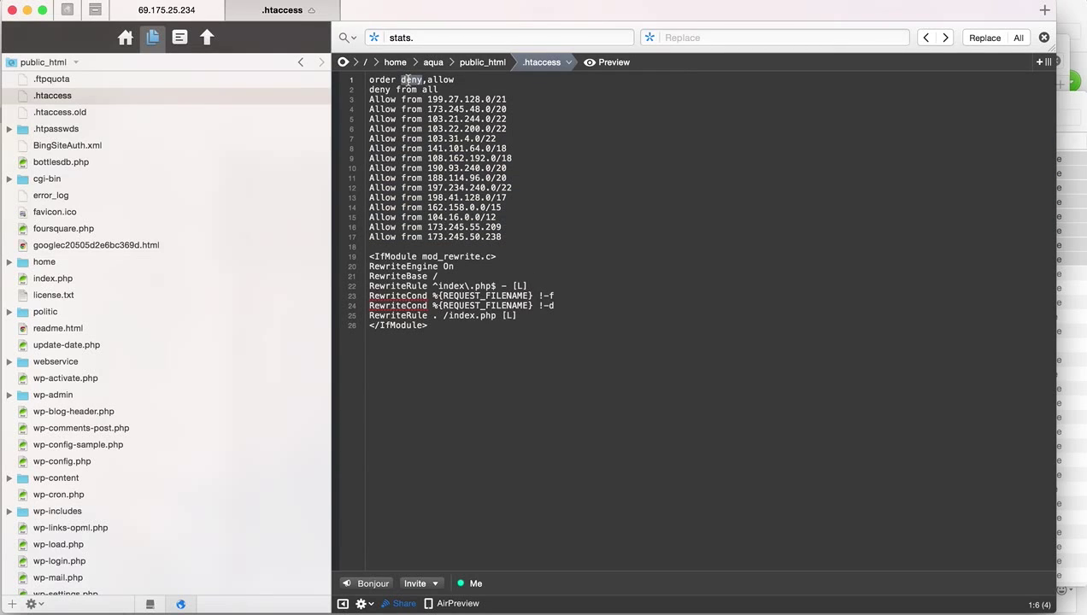
left_click(518, 180)
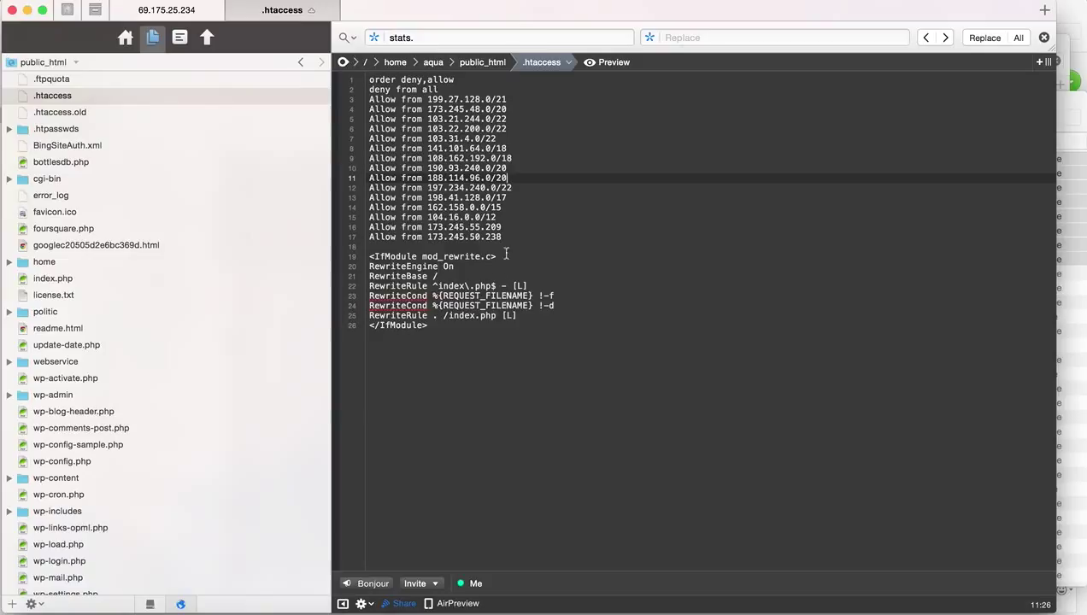
left_click(508, 237)
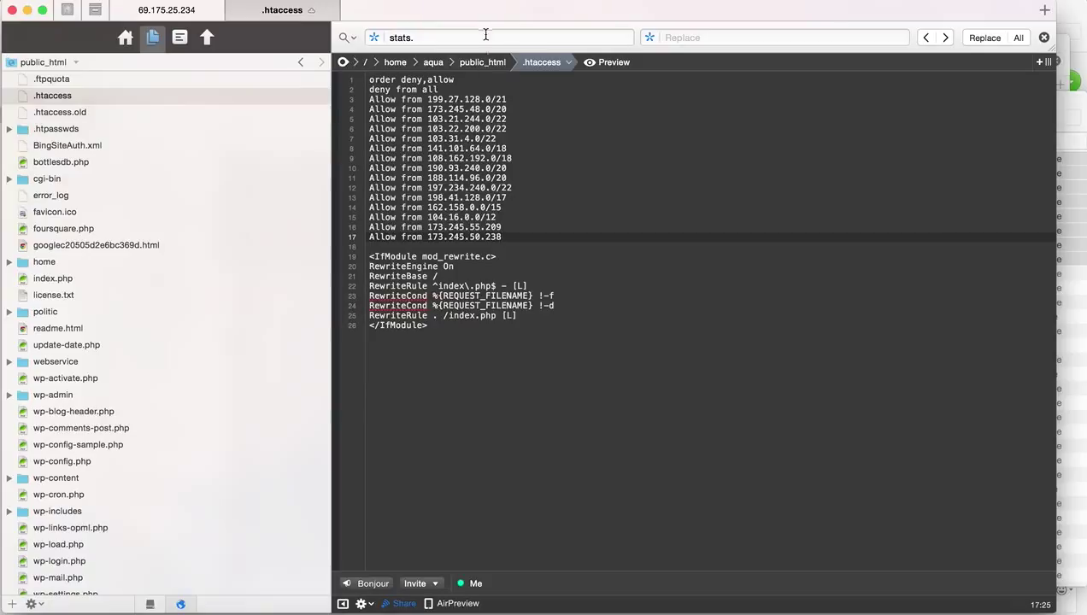
left_click(525, 181)
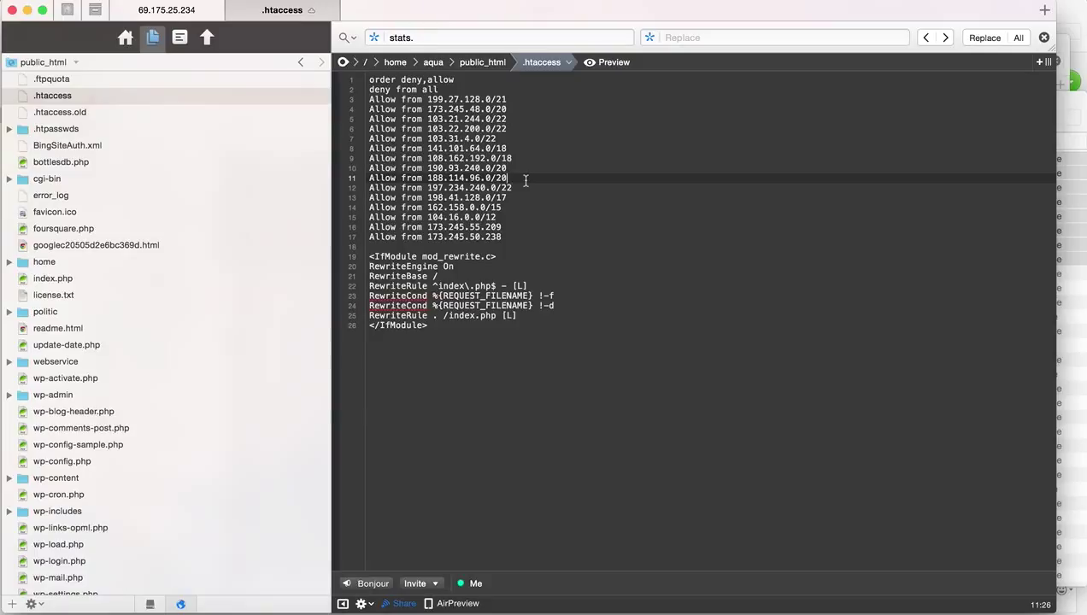